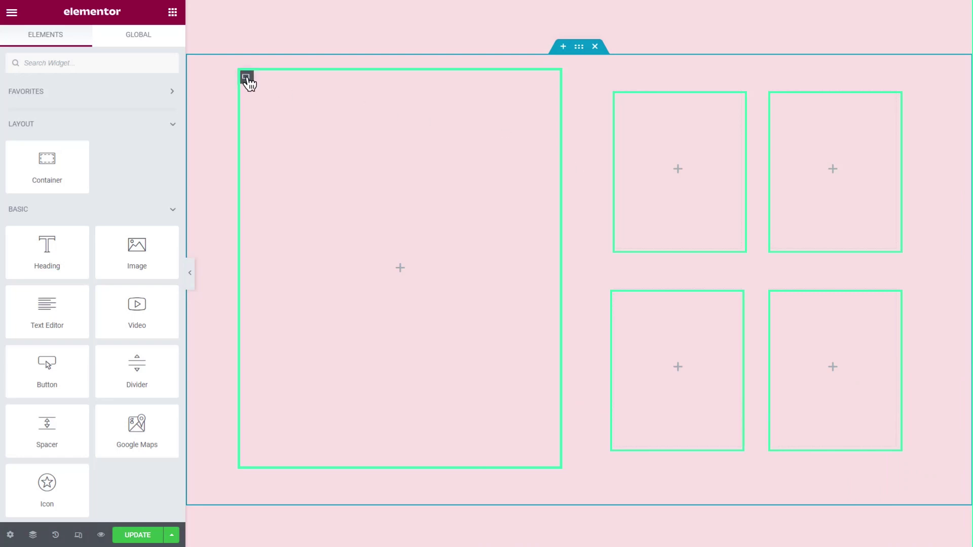
- Set the large container's Order to End so it follows the four small boxes
{"action": "left_click", "coordinate": [247, 79]}
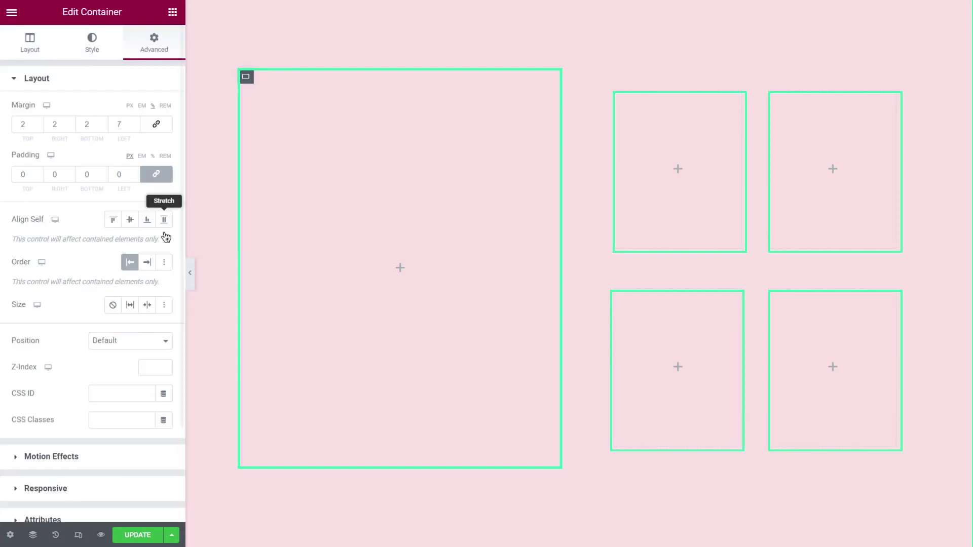
{"action": "left_click", "coordinate": [146, 264]}
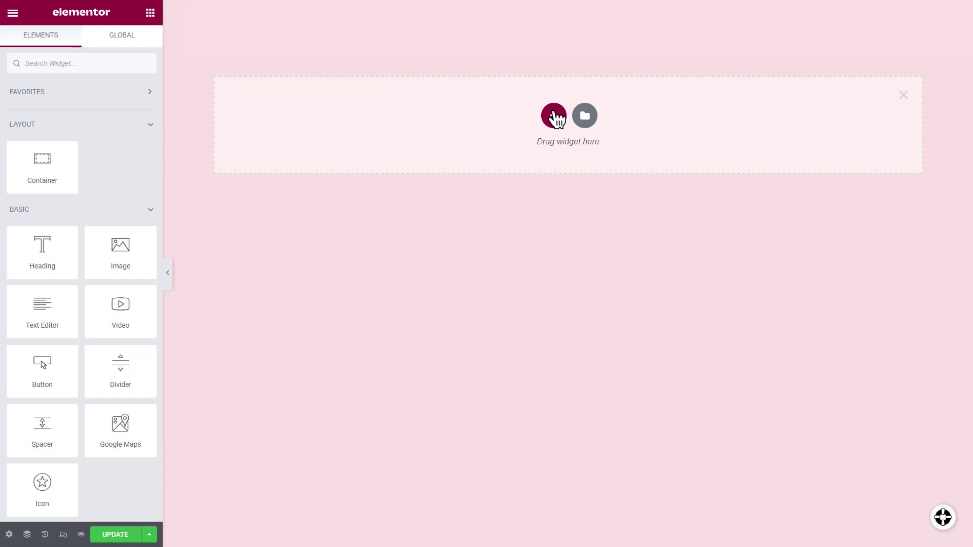
- Add a container to the empty page using the single-column structure
{"action": "left_click", "coordinate": [553, 115]}
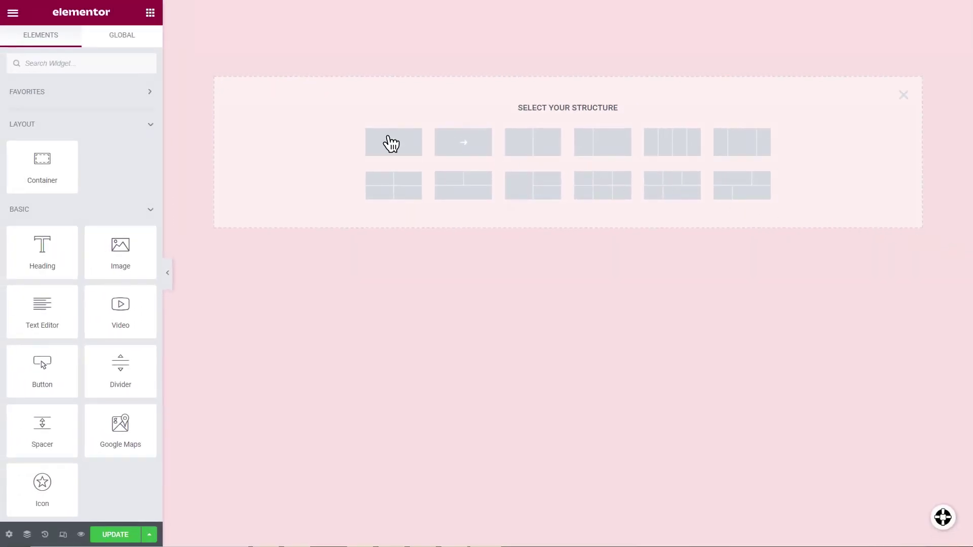
{"action": "left_click", "coordinate": [390, 143]}
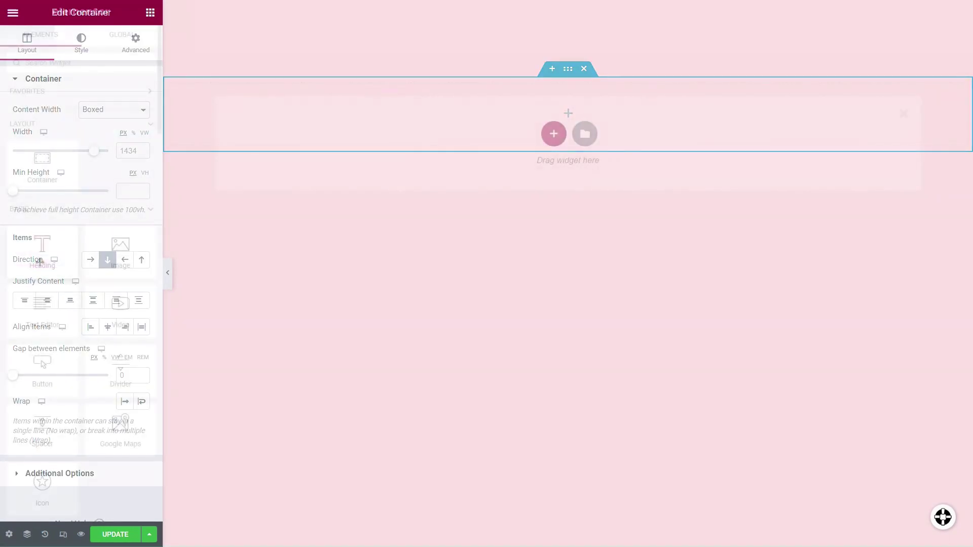
- Stack a Heading, a Text Editor block and an Image widget inside the container
{"action": "left_click_drag", "start_coordinate": [41, 253], "coordinate": [395, 158]}
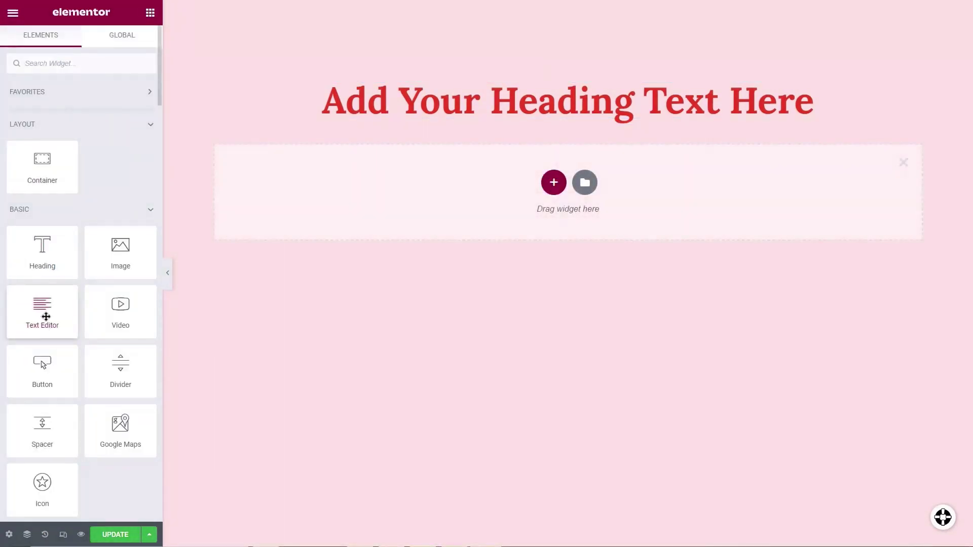
{"action": "mouse_move", "coordinate": [43, 316]}
{"action": "left_mouse_down"}
{"action": "mouse_move", "coordinate": [106, 282]}
{"action": "mouse_move", "coordinate": [110, 268]}
{"action": "mouse_move", "coordinate": [399, 190]}
{"action": "left_mouse_up"}
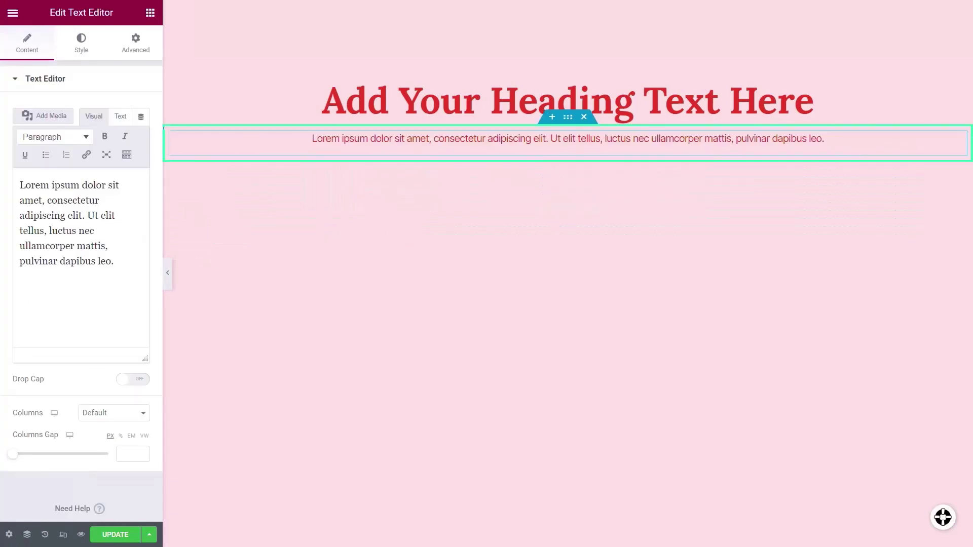
{"action": "left_click", "coordinate": [150, 15]}
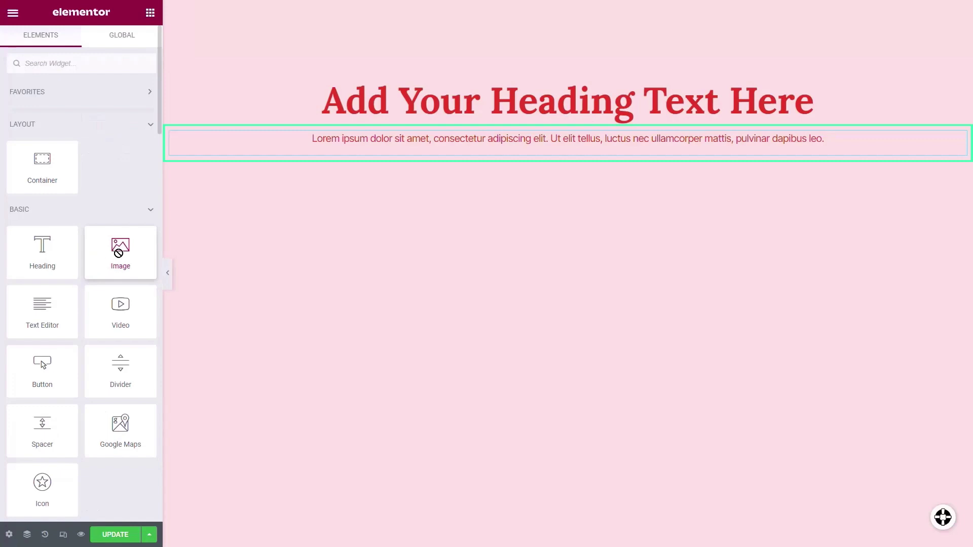
{"action": "left_click_drag", "start_coordinate": [119, 253], "coordinate": [375, 156]}
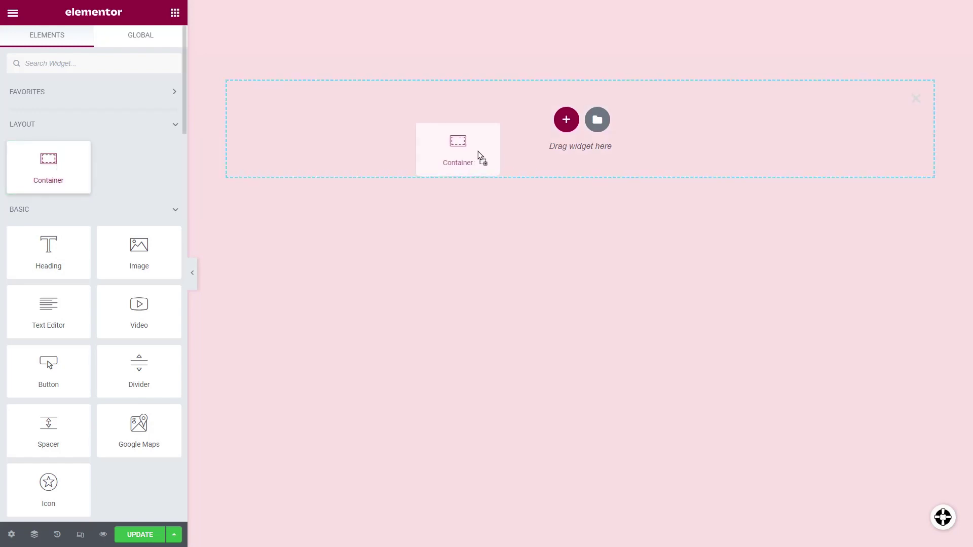
- Build a large left box beside nested right boxes, splitting the top-right one in two
{"action": "left_click_drag", "start_coordinate": [65, 168], "coordinate": [478, 151]}
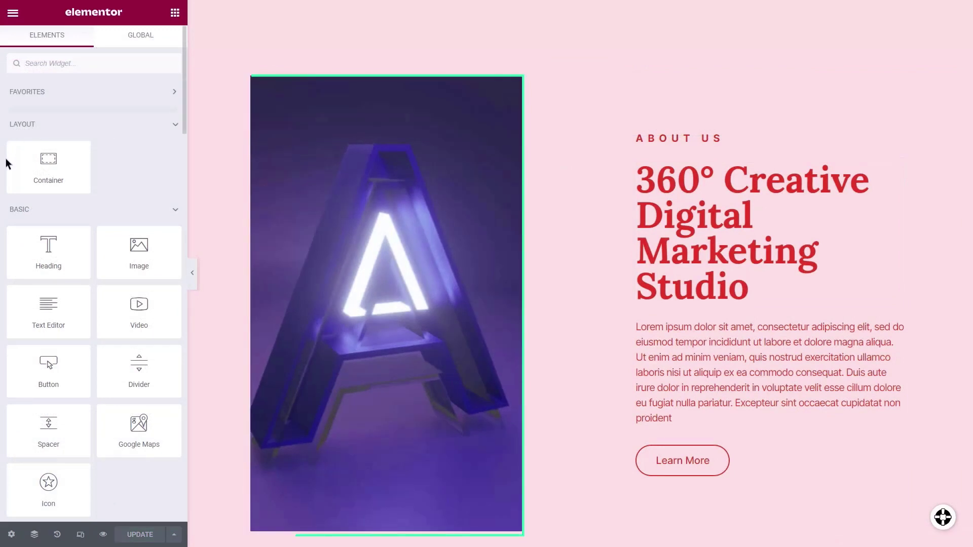
{"action": "mouse_move", "coordinate": [46, 167]}
{"action": "left_mouse_down"}
{"action": "mouse_move", "coordinate": [400, 130]}
{"action": "mouse_move", "coordinate": [420, 95]}
{"action": "left_mouse_up"}
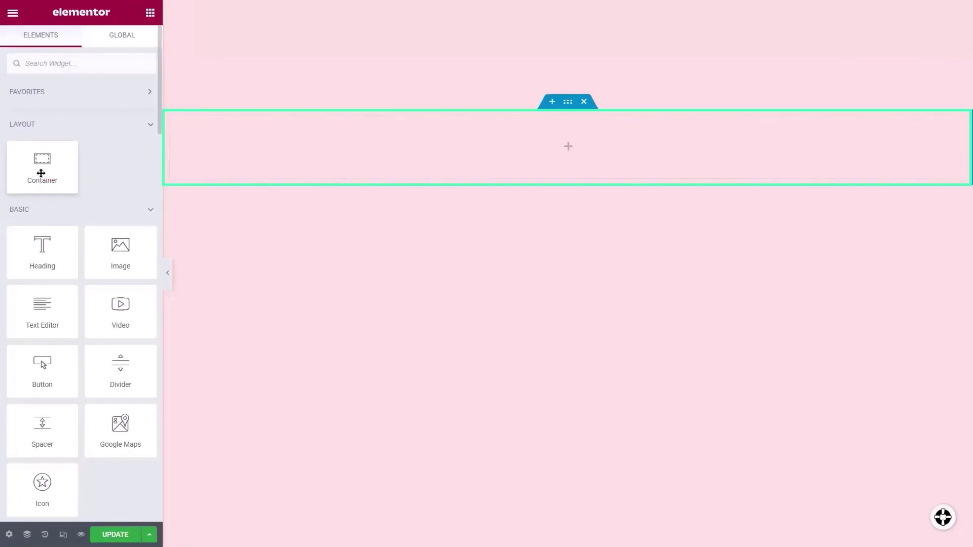
{"action": "left_click_drag", "start_coordinate": [42, 168], "coordinate": [274, 150]}
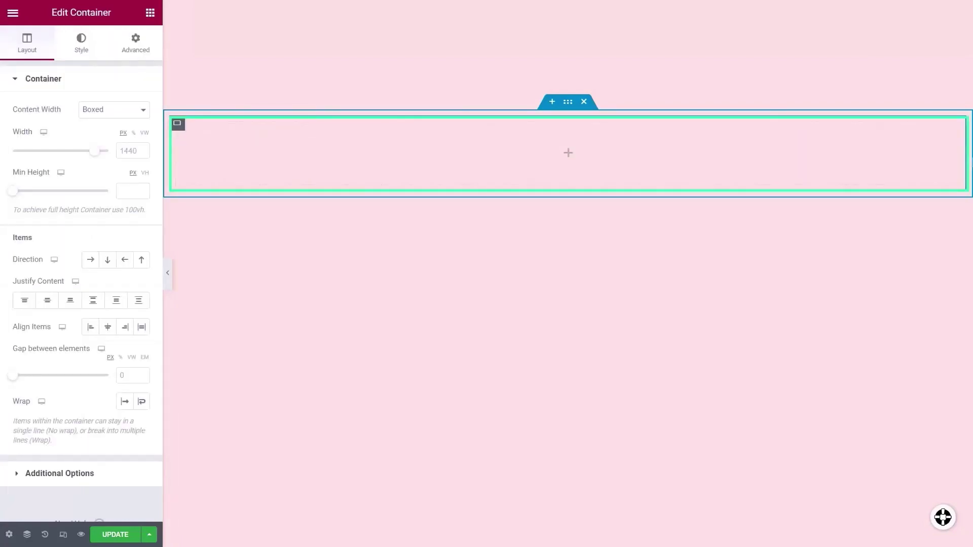
{"action": "left_click", "coordinate": [150, 12]}
{"action": "left_click_drag", "start_coordinate": [54, 178], "coordinate": [261, 190]}
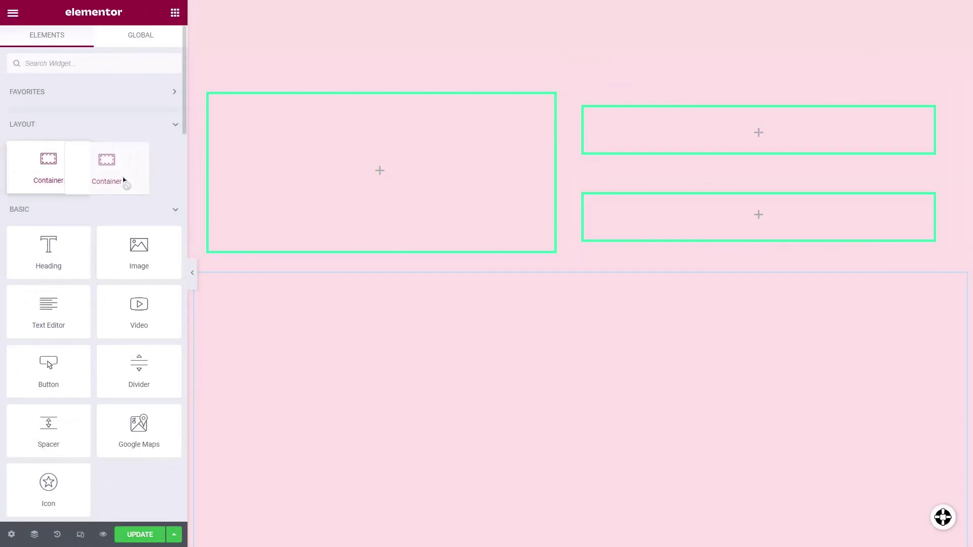
{"action": "left_click_drag", "start_coordinate": [59, 175], "coordinate": [758, 131]}
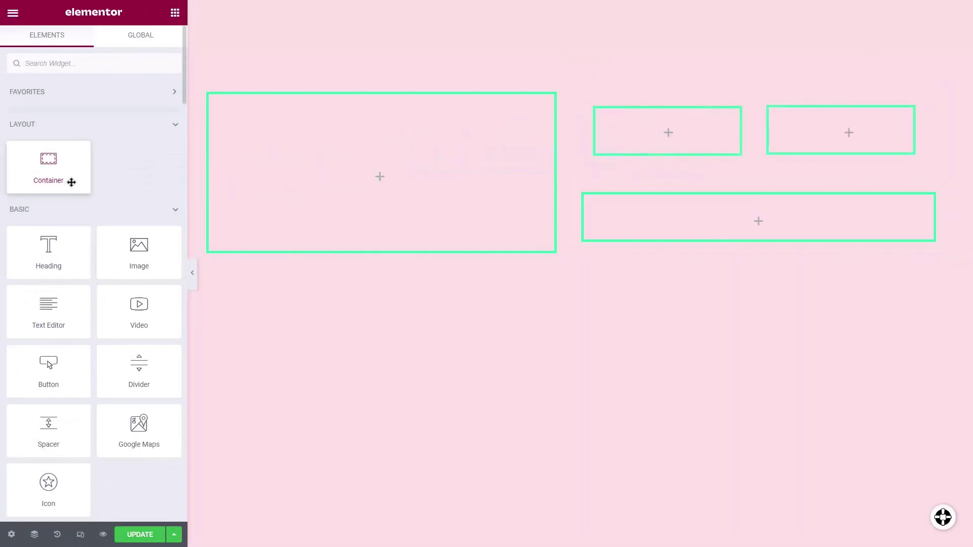
{"action": "left_click_drag", "start_coordinate": [71, 182], "coordinate": [682, 226]}
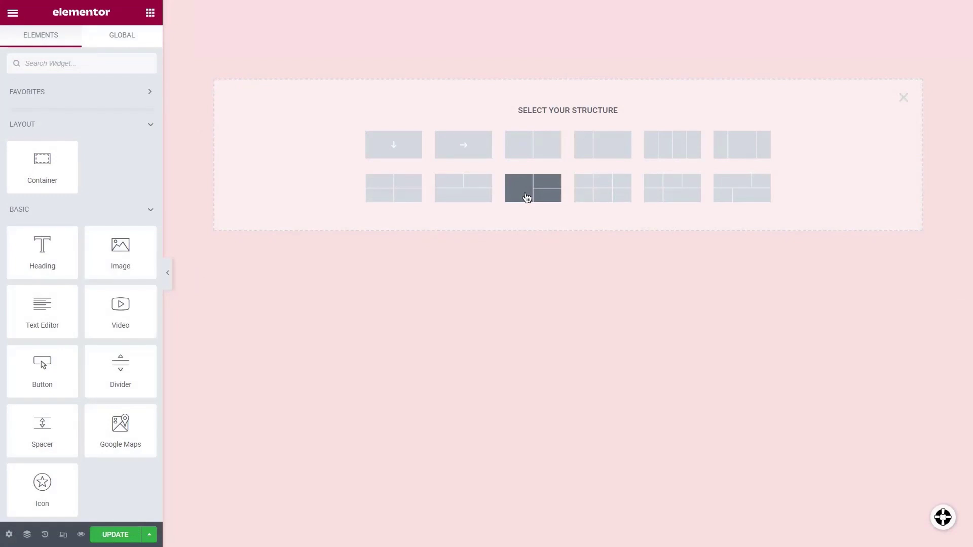
- Choose the structure with one left column and two stacked right columns
{"action": "left_click", "coordinate": [526, 197]}
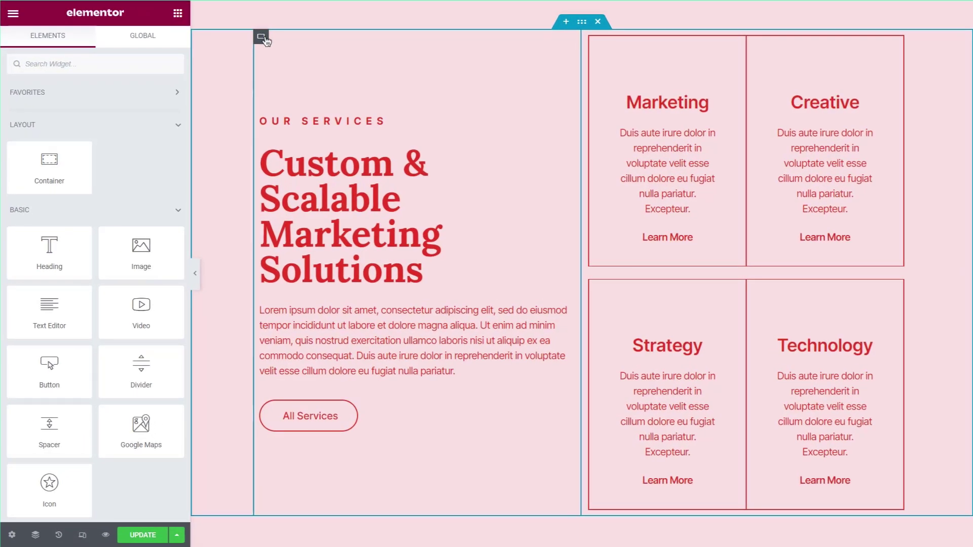
- Set the text column's Order to End, then try dragging OUR SERVICES above Creative
{"action": "left_click", "coordinate": [262, 38]}
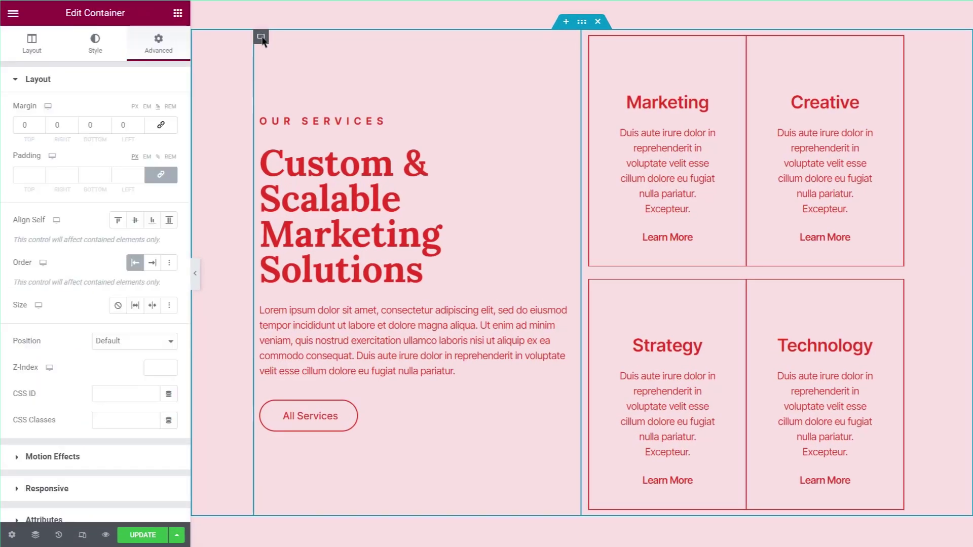
{"action": "left_click", "coordinate": [153, 262]}
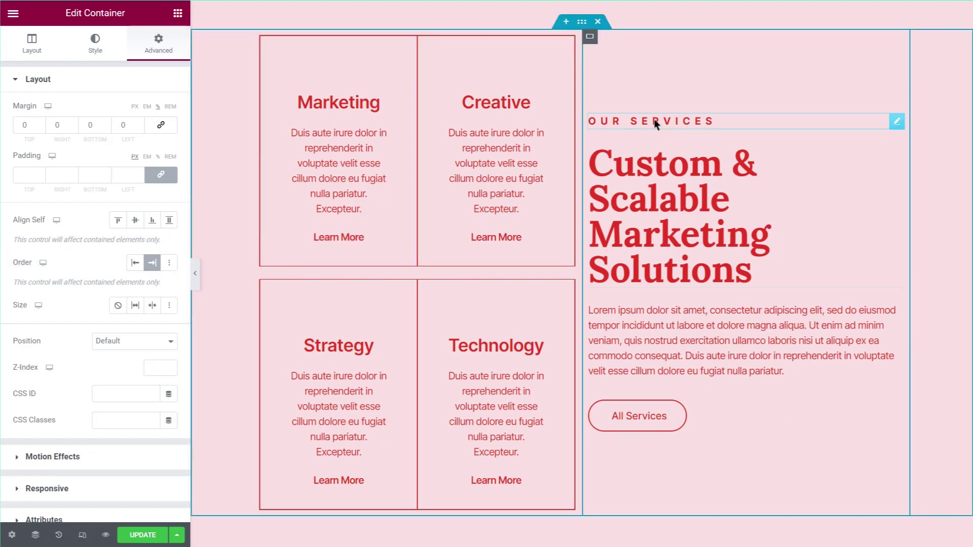
{"action": "left_click_drag", "start_coordinate": [637, 116], "coordinate": [482, 55]}
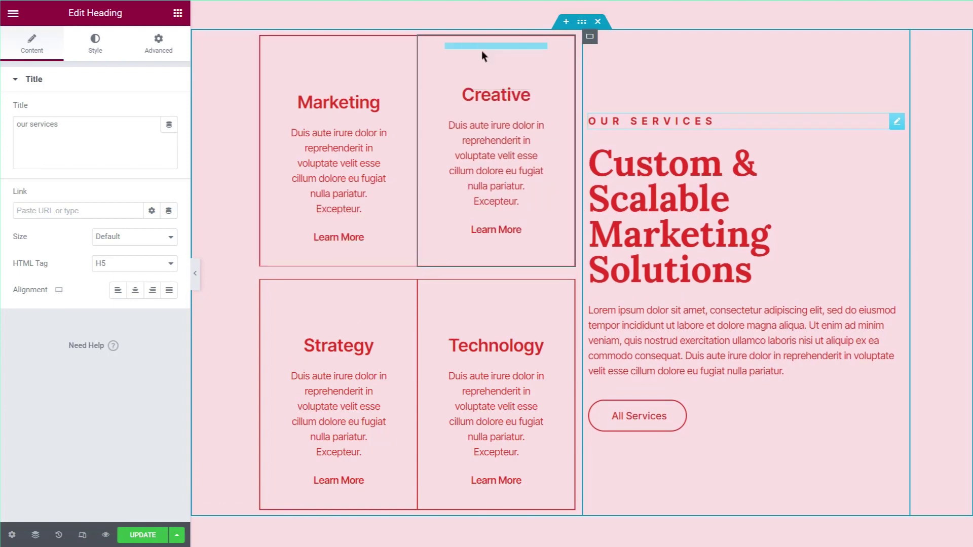
{"action": "left_click_drag", "start_coordinate": [482, 53], "coordinate": [486, 96]}
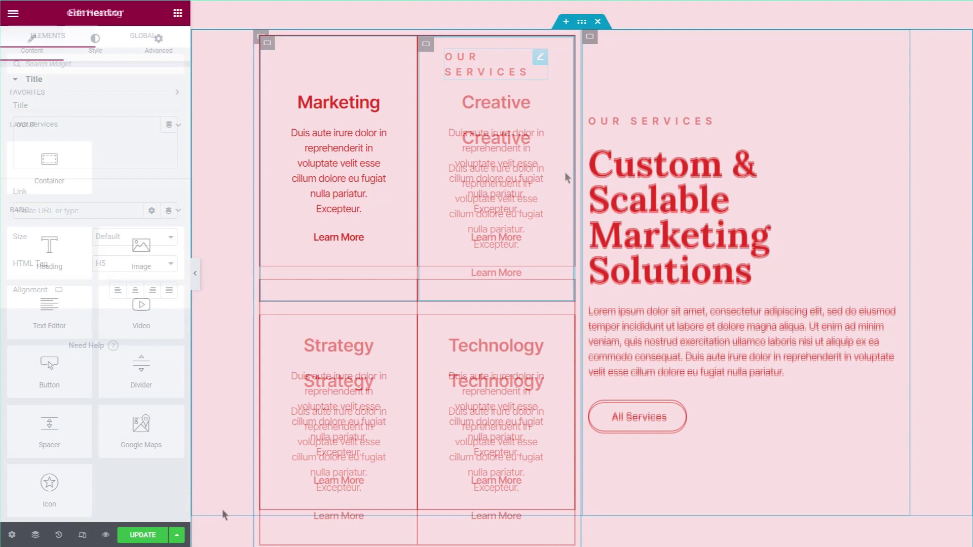
- In the Navigator, drag the OUR SERVICES heading into the Creative card
{"action": "left_click", "coordinate": [36, 535]}
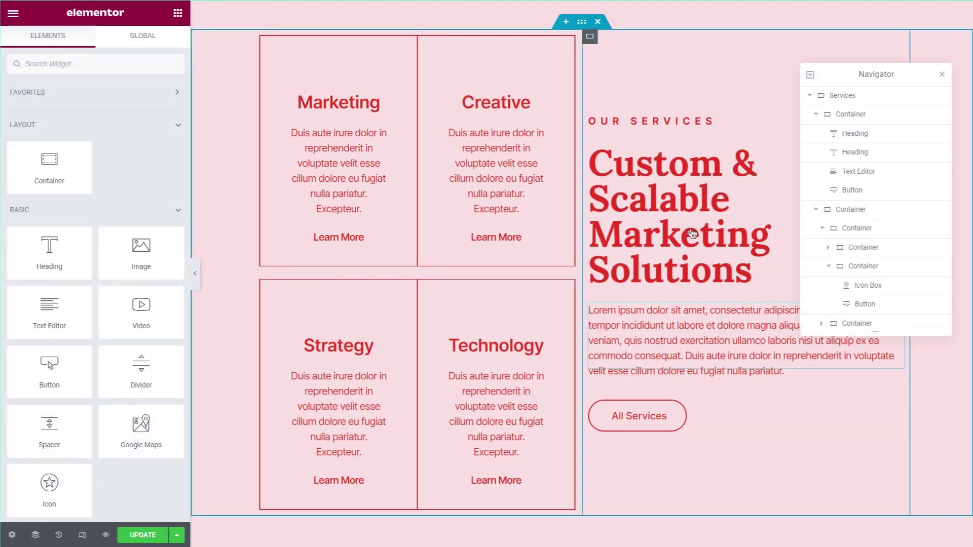
{"action": "left_click_drag", "start_coordinate": [875, 142], "coordinate": [869, 270]}
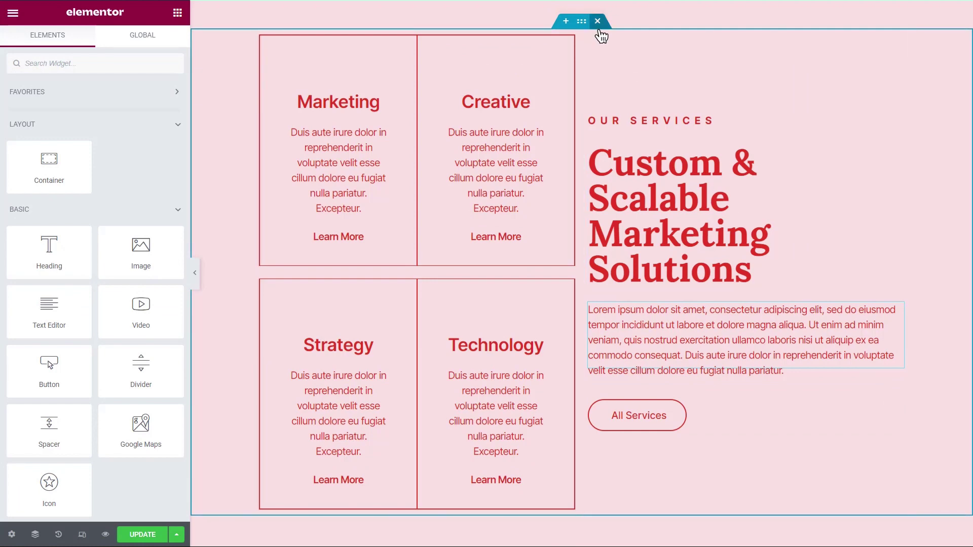
- Delete the Custom & Scalable Marketing Solutions container through its right-click menu
{"action": "left_click", "coordinate": [598, 22]}
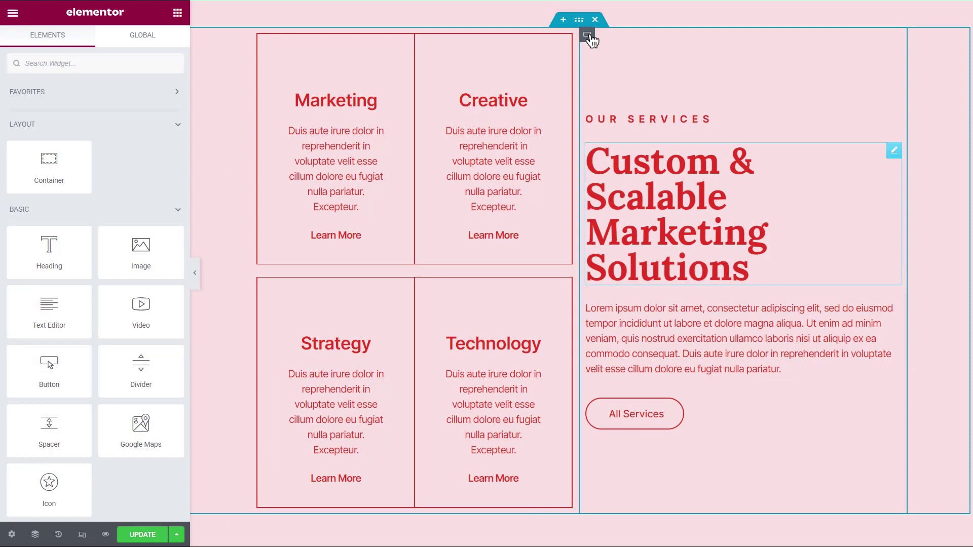
{"action": "left_click", "coordinate": [588, 37]}
{"action": "right_click", "coordinate": [587, 37]}
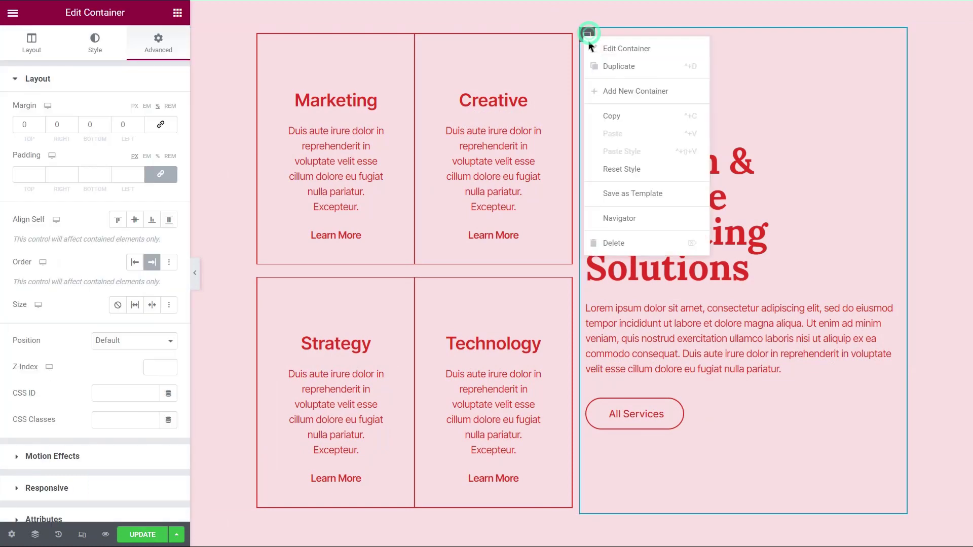
{"action": "left_click", "coordinate": [617, 242]}
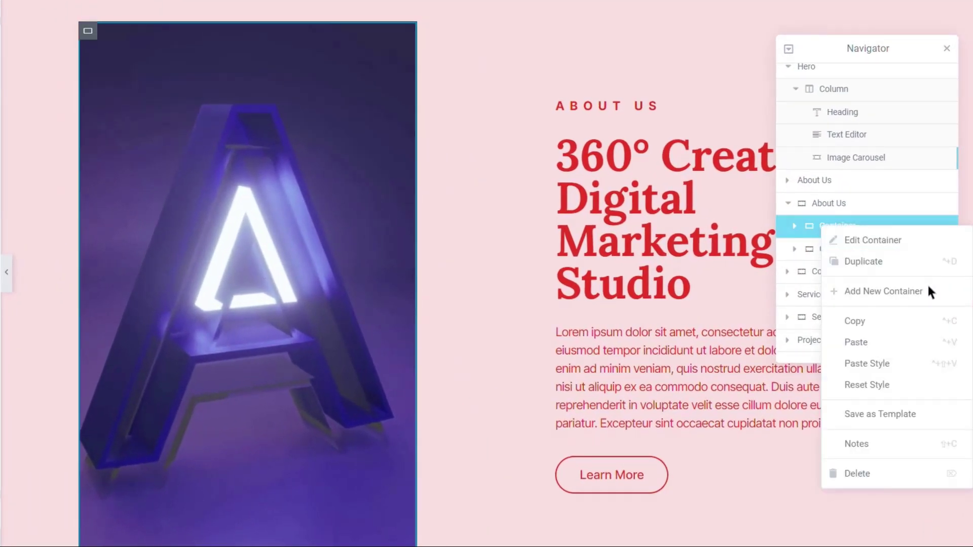
- Delete the image container under About Us from the Navigator
{"action": "left_click", "coordinate": [935, 475]}
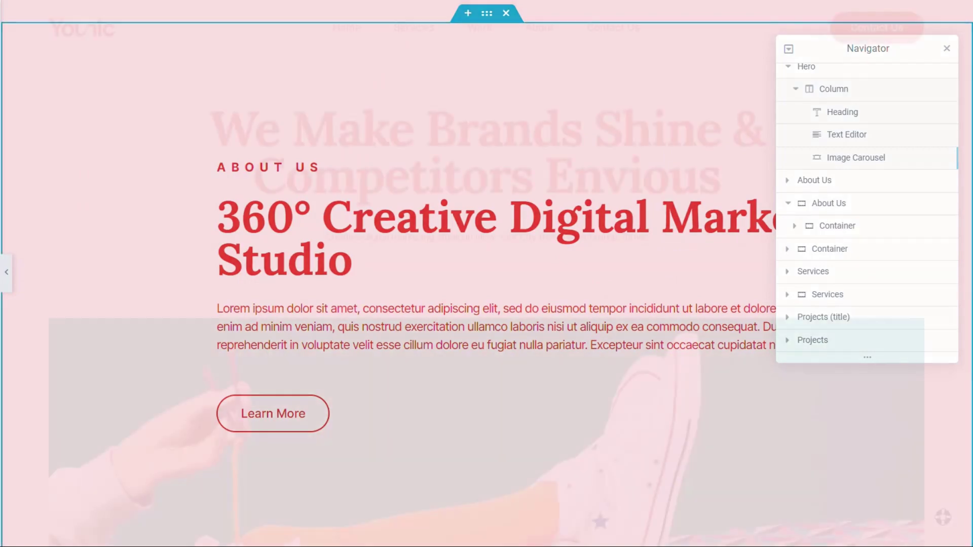